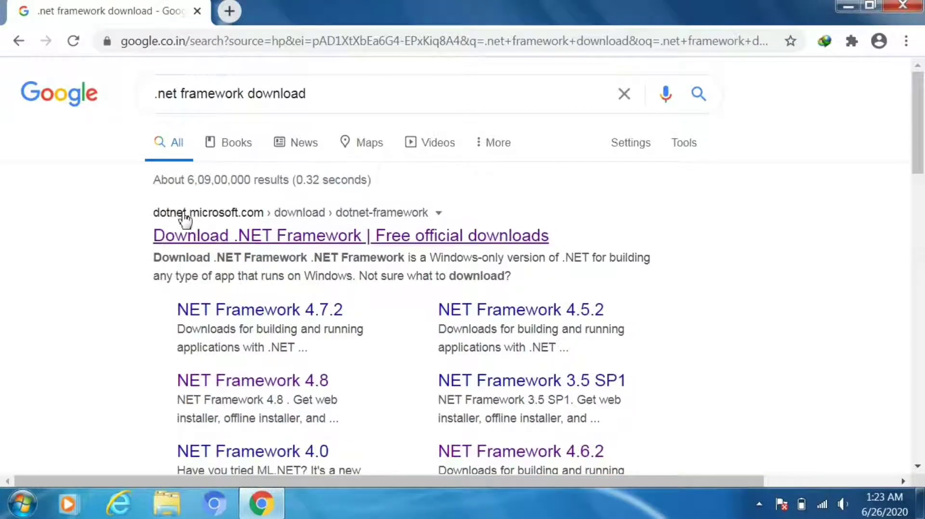
Step: Open the official Download .NET site and go to the .NET Framework 4.8 page
click(201, 238)
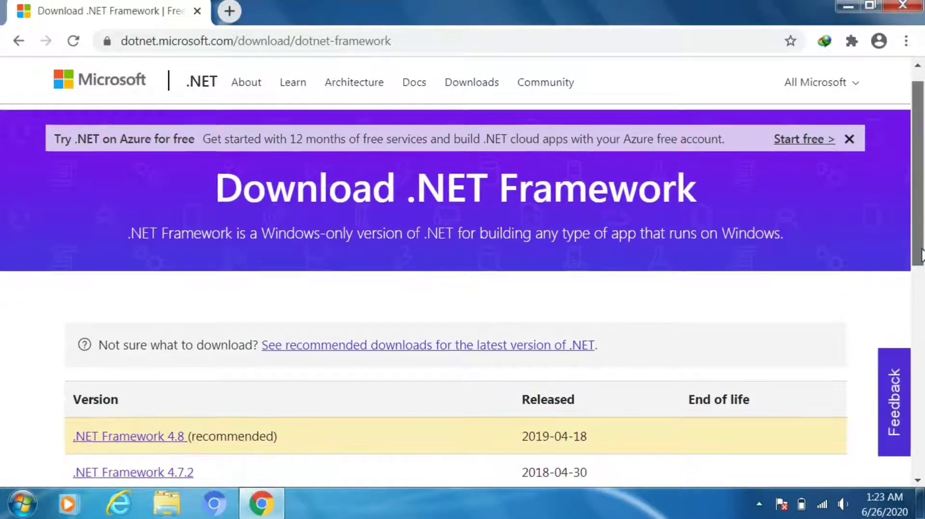
drag(922, 244, 919, 356)
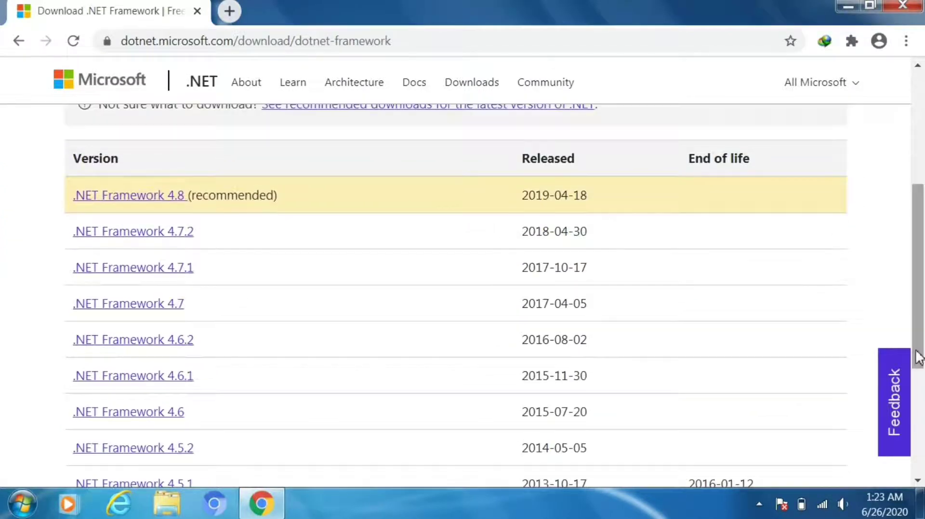
click(128, 199)
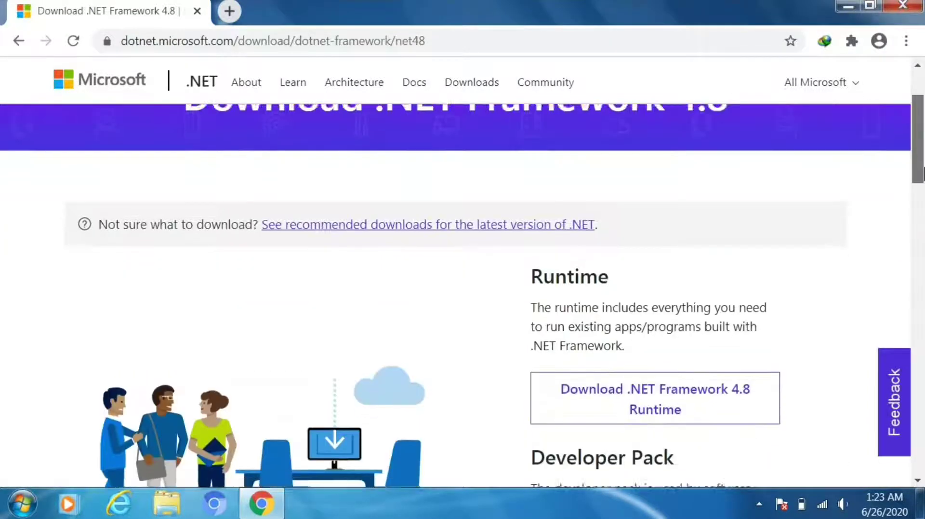
Step: Start the .NET Framework 4.8 offline Runtime download, dismissing the survey and the IDM duplicate prompt
drag(924, 155, 924, 197)
scroll(666, 209, down, 1)
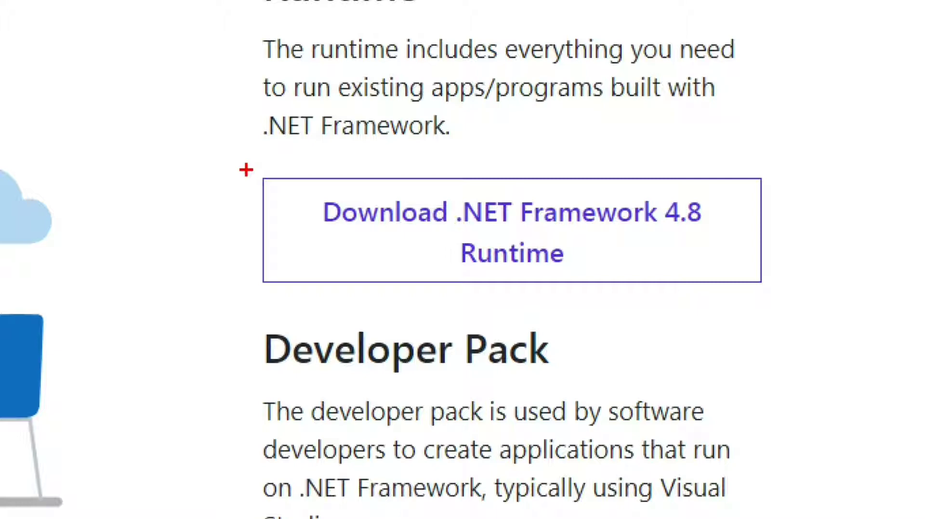
drag(247, 169, 775, 293)
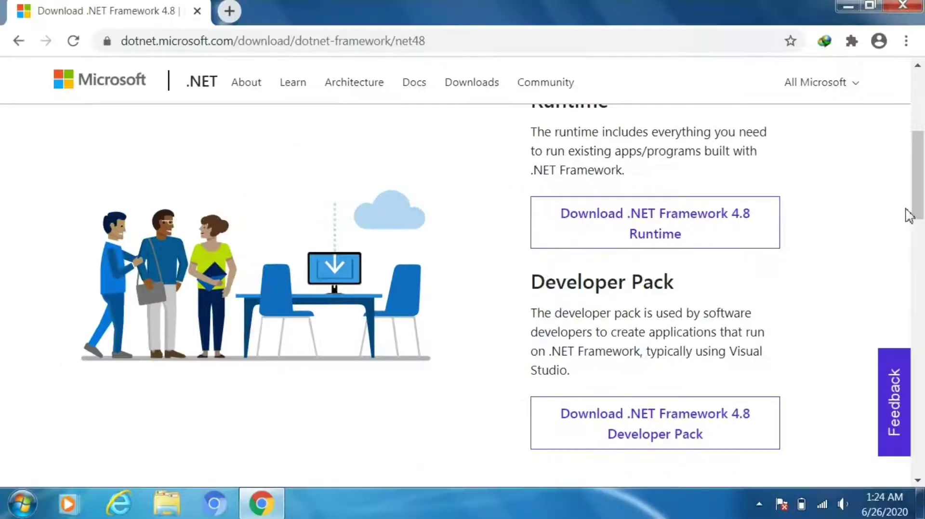
drag(907, 210, 914, 264)
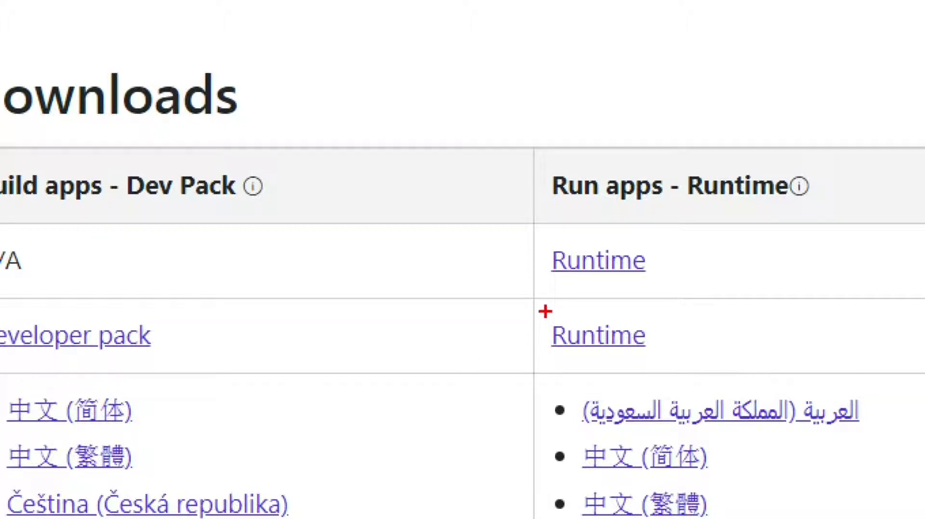
drag(545, 311, 684, 361)
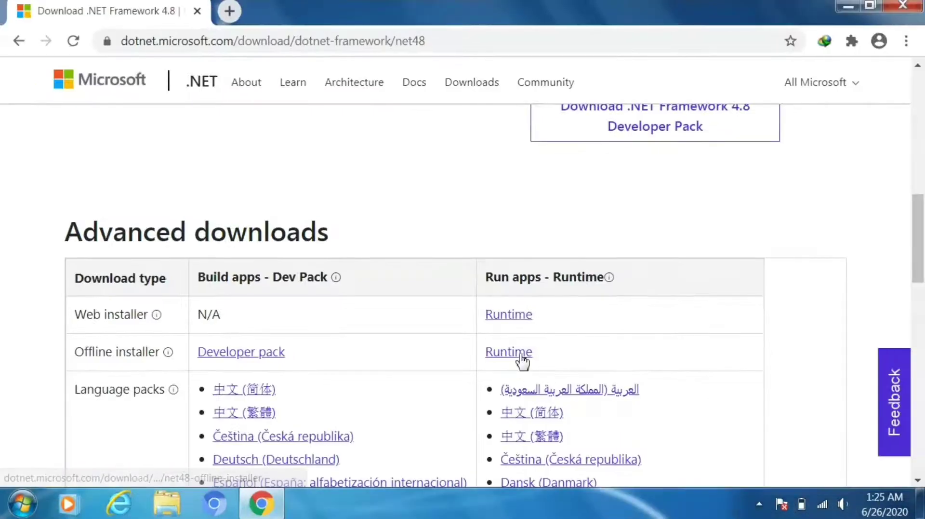
click(622, 342)
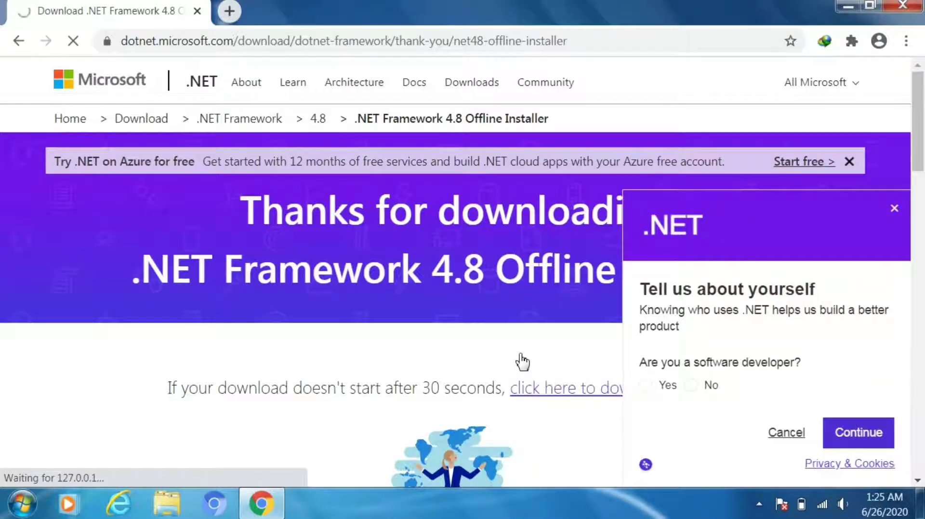
click(894, 208)
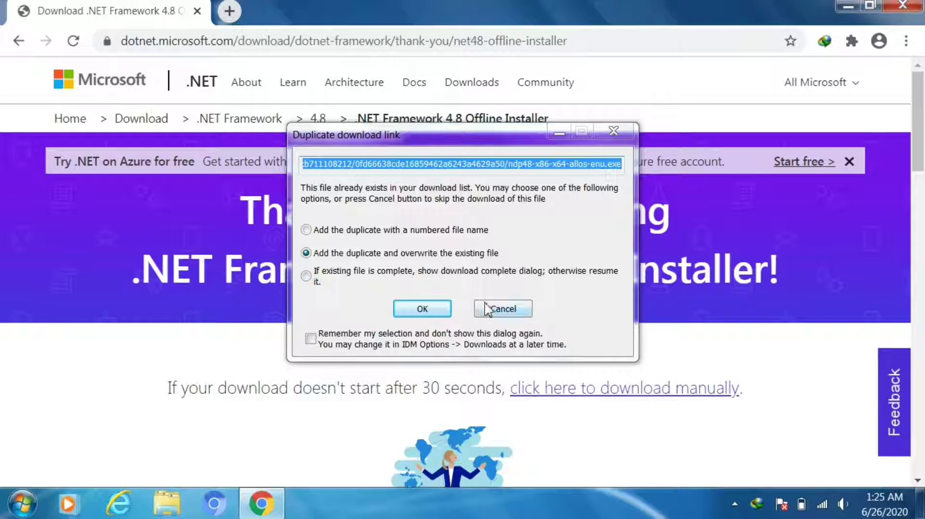
click(501, 309)
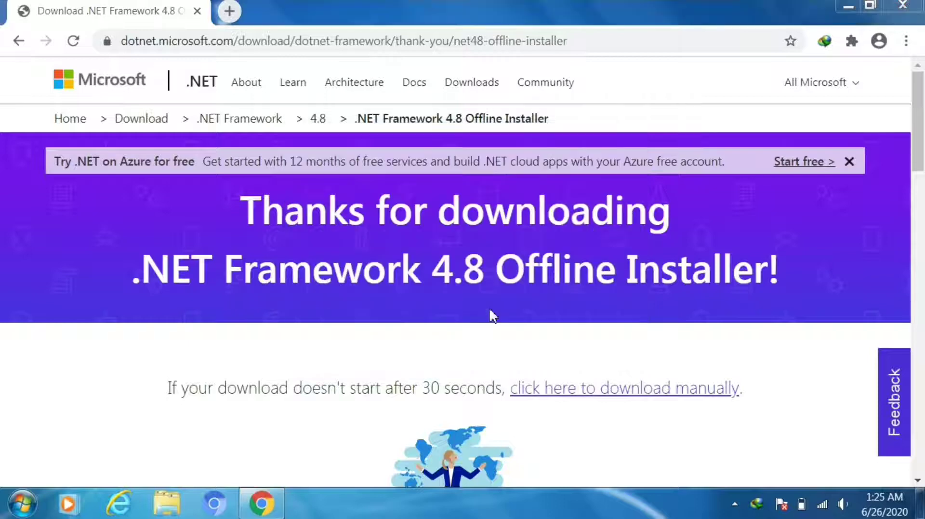
Step: Google 'mouse without borders download' in a new tab
click(228, 11)
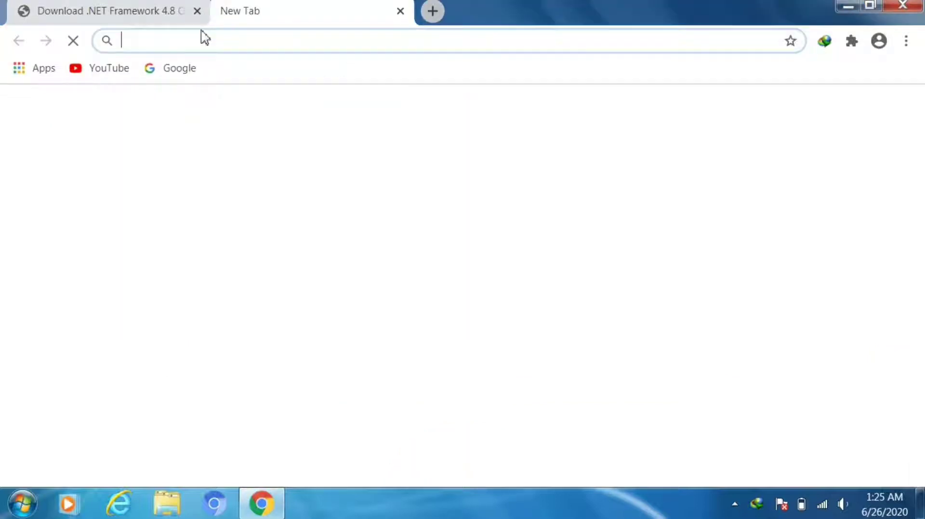
click(169, 70)
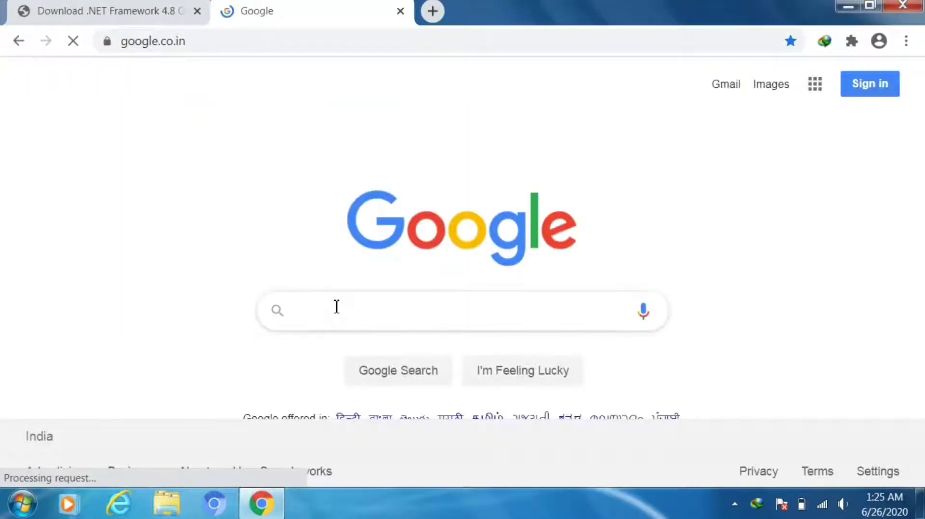
click(337, 306)
text(mouse )
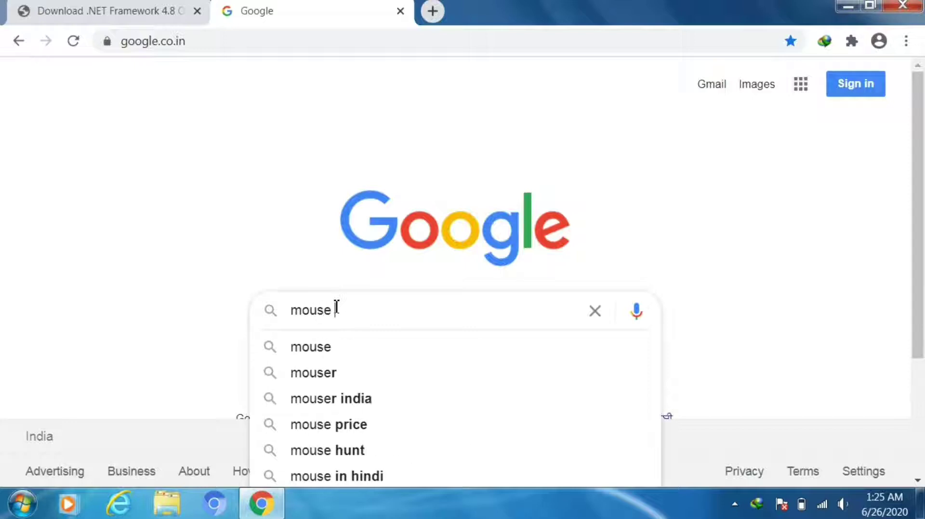
text(withour bor)
key(Down)
key(Down)
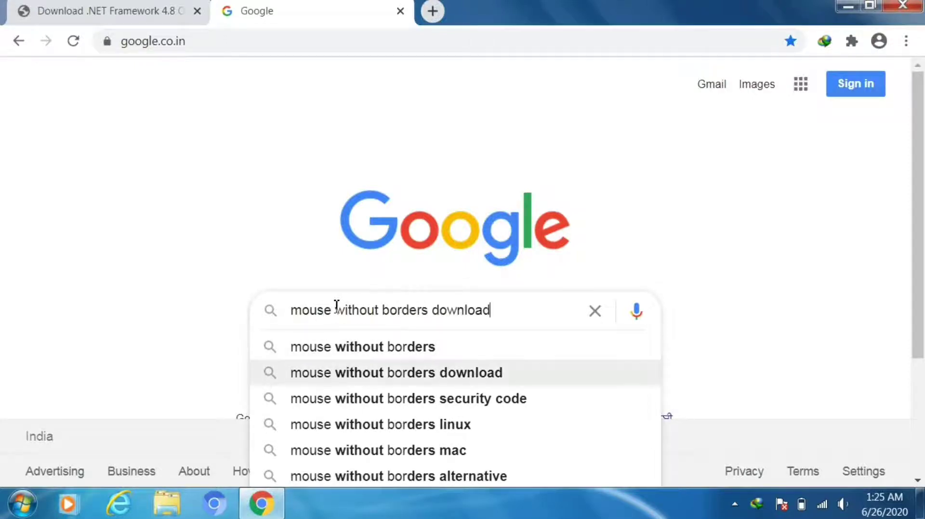
key(Return)
Step: Start the Mouse without Borders download on Microsoft's page, cancel the duplicate IDM download, and close Chrome
click(356, 245)
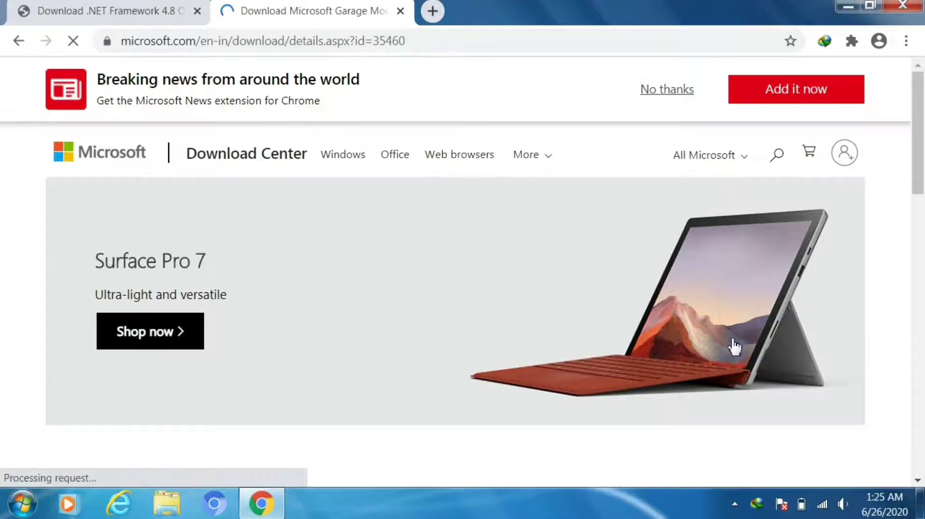
drag(921, 189, 917, 287)
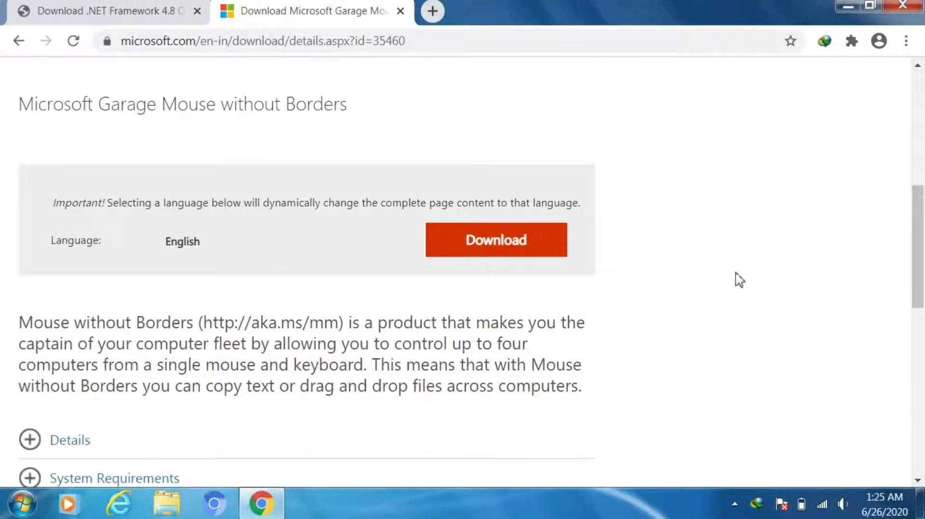
click(469, 241)
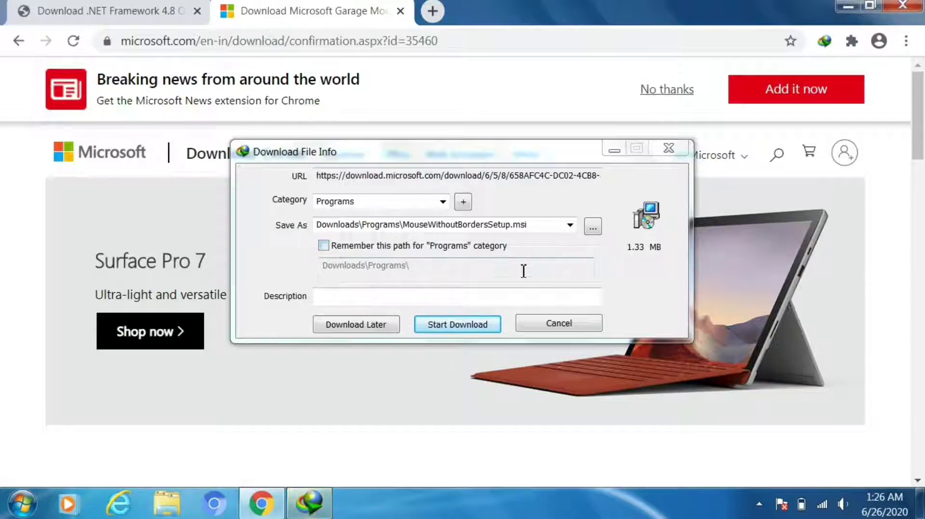
click(542, 323)
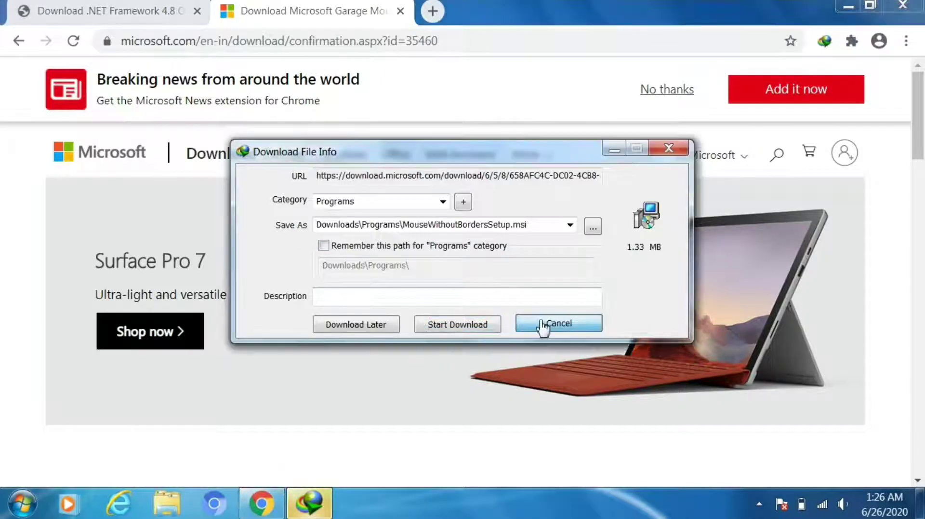
click(516, 323)
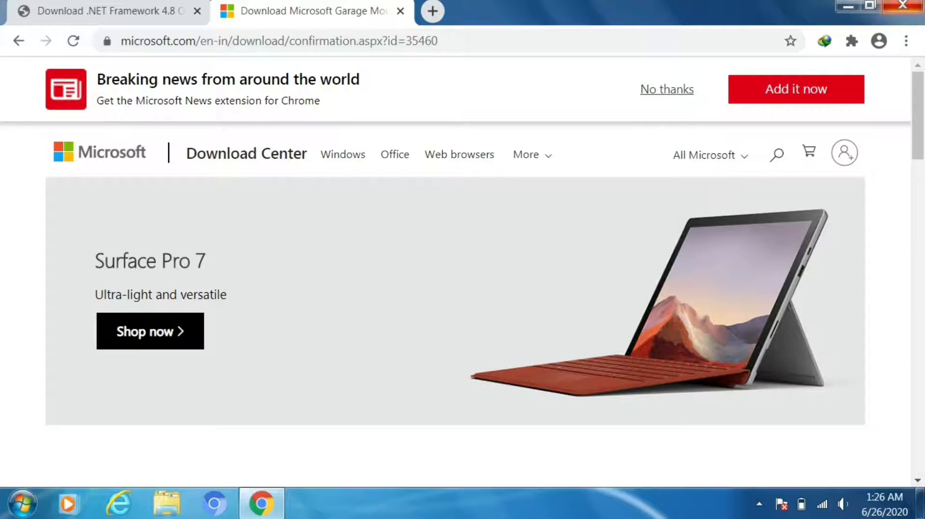
click(903, 5)
Step: Run ndp48-x86-x64-allos-enu from Downloads > 1.MouseWithouBorder in Explorer
click(169, 502)
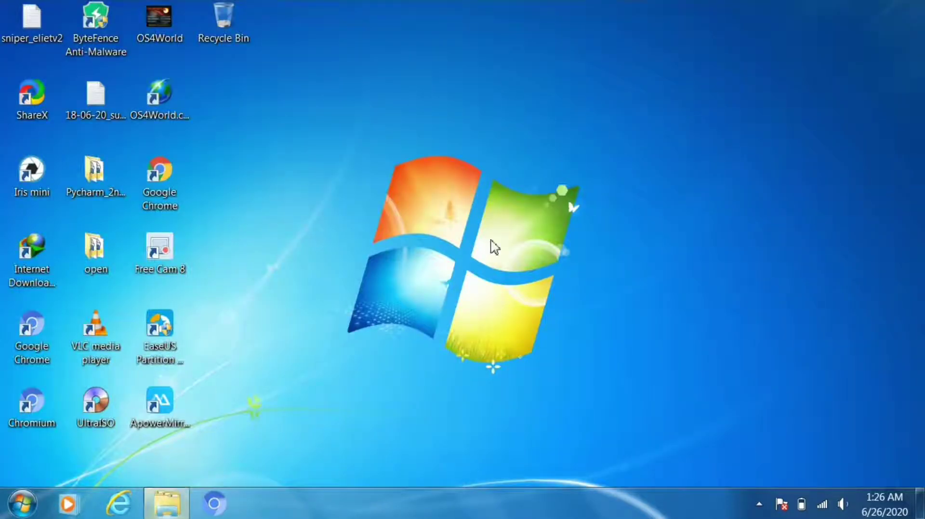
click(43, 126)
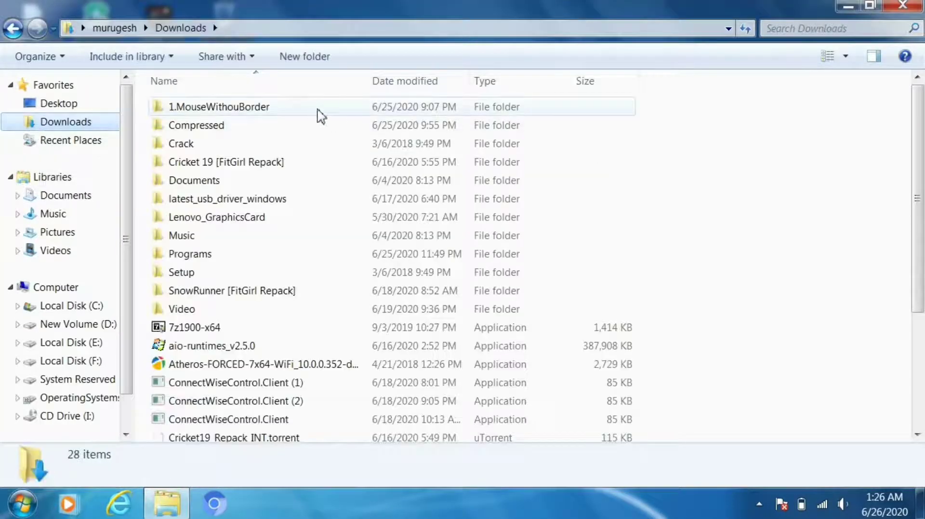
double_click(315, 116)
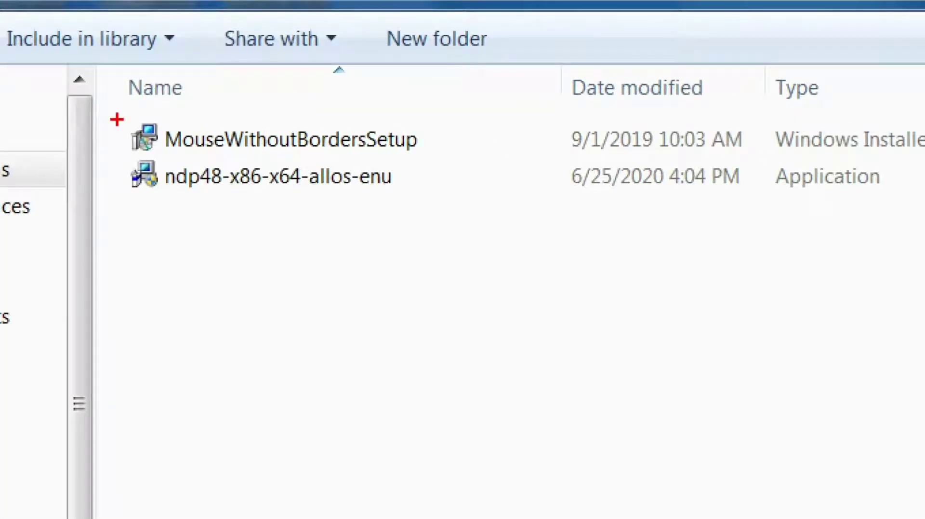
mouse_move(117, 119)
mouse_down()
mouse_move(274, 186)
mouse_move(620, 233)
mouse_move(677, 197)
mouse_up()
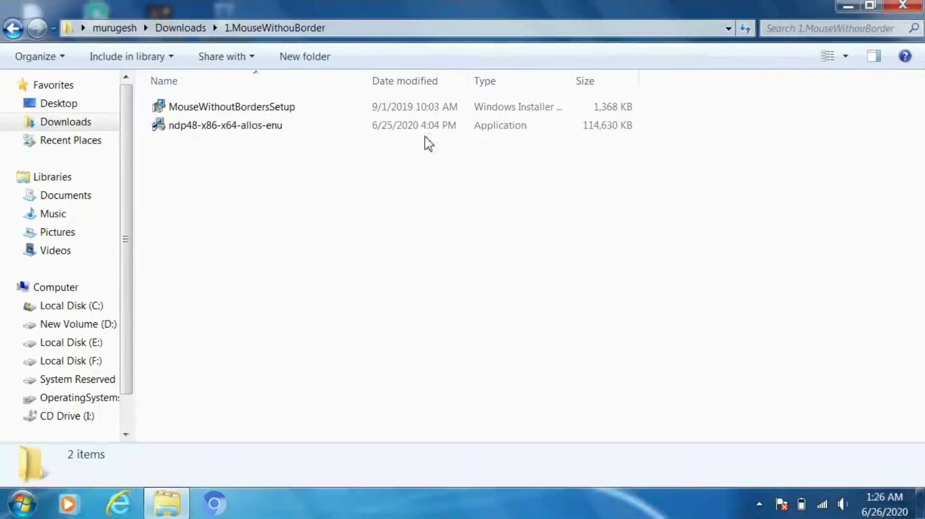
click(269, 128)
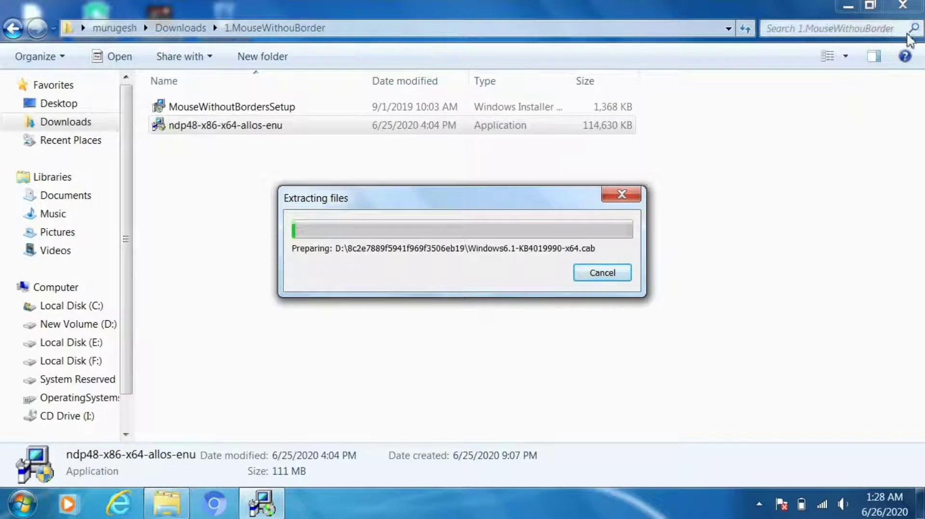
Step: Install .NET Framework 4.8, close the completed setup, and bring up Explorer on Libraries
click(903, 5)
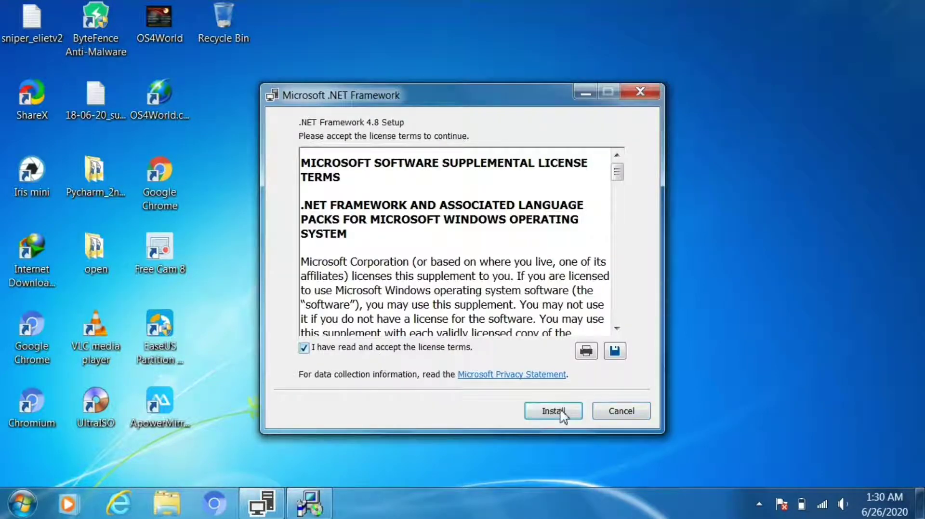
click(561, 413)
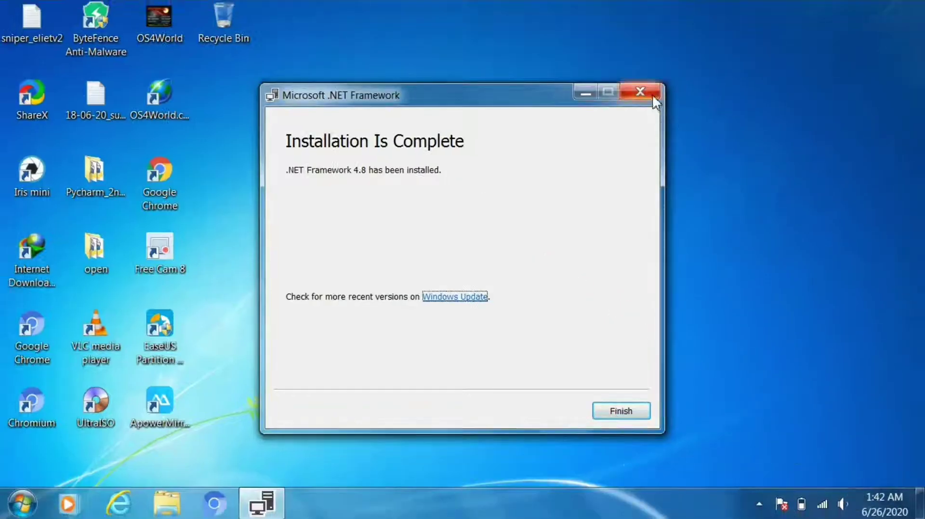
click(653, 95)
click(166, 501)
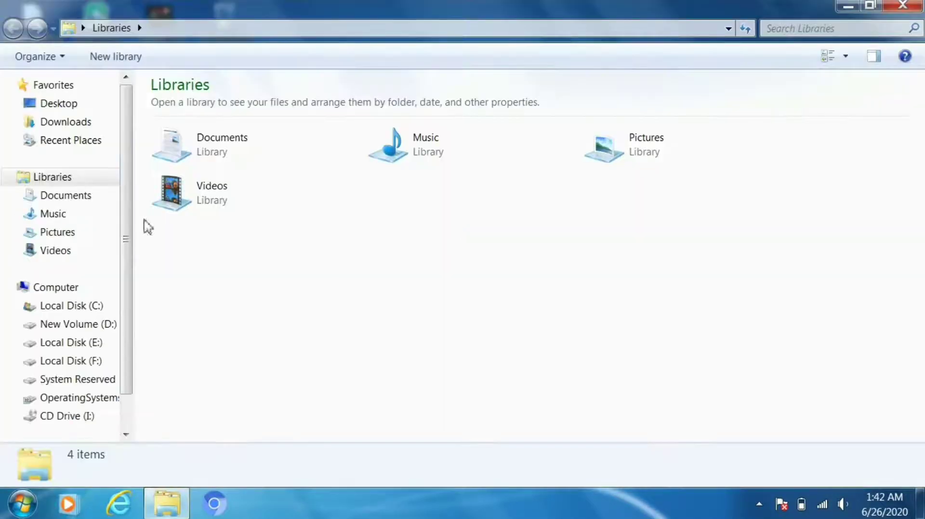
Step: Launch MouseWithoutBordersSetup from the Downloads > 1.MouseWithouBorder folder
click(91, 126)
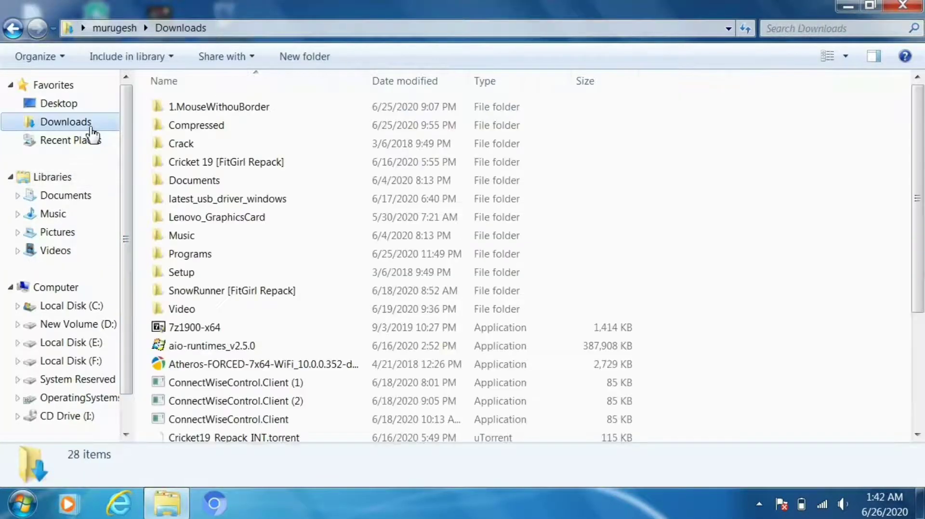
double_click(269, 108)
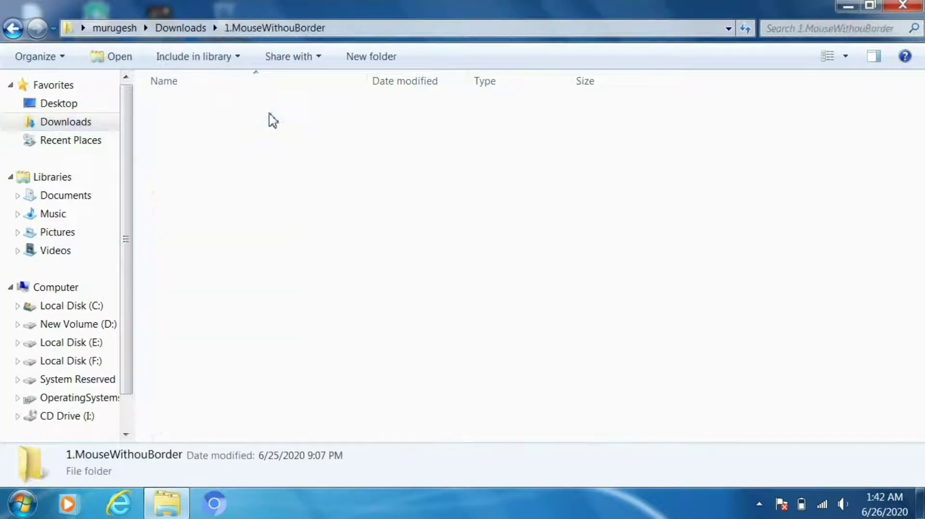
double_click(248, 113)
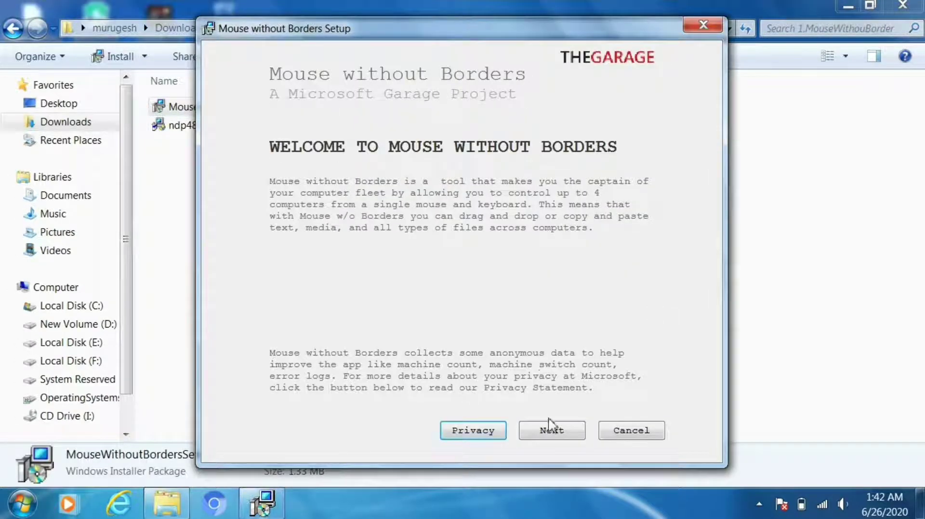
Step: Accept the license, install Mouse without Borders, then close the installer and Explorer window
click(555, 433)
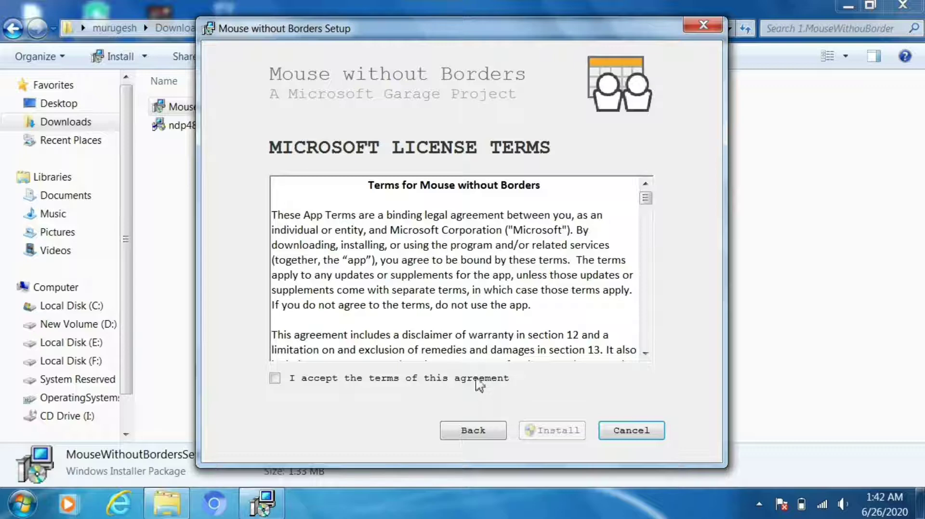
click(477, 380)
click(548, 429)
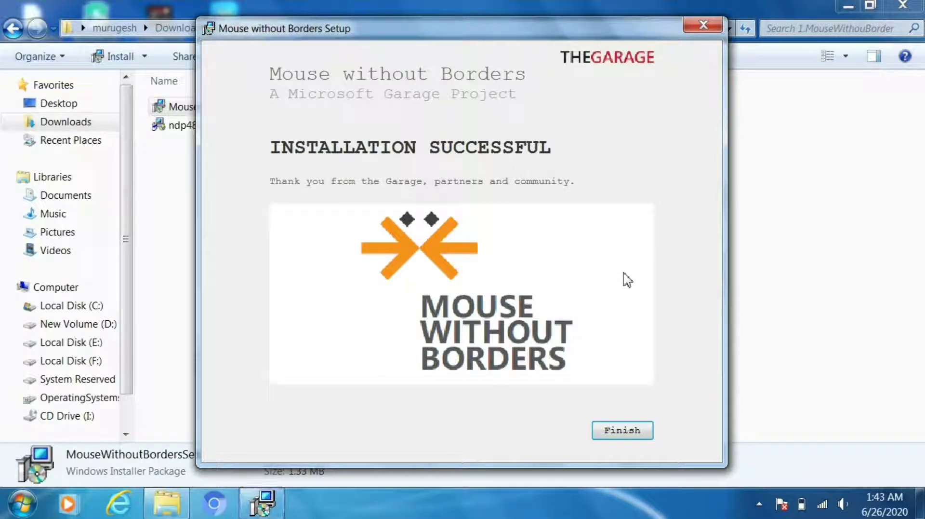
click(704, 25)
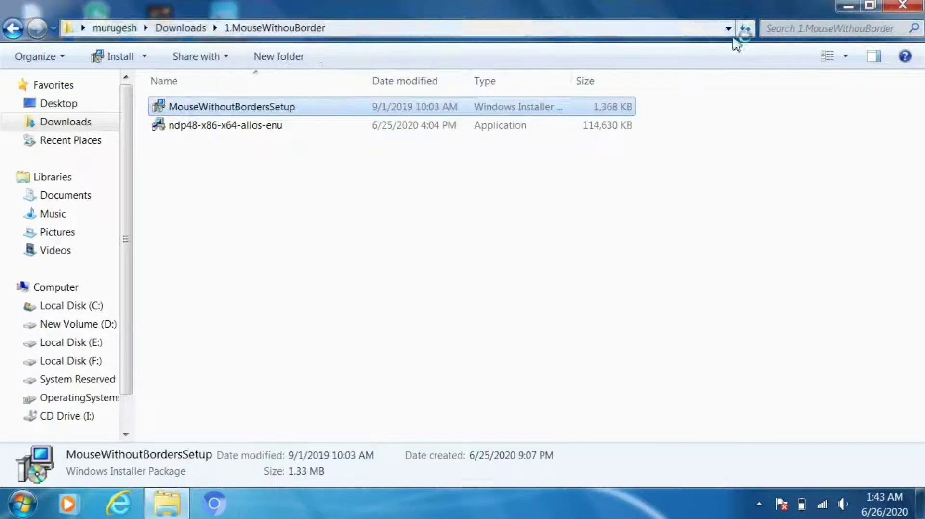
click(902, 5)
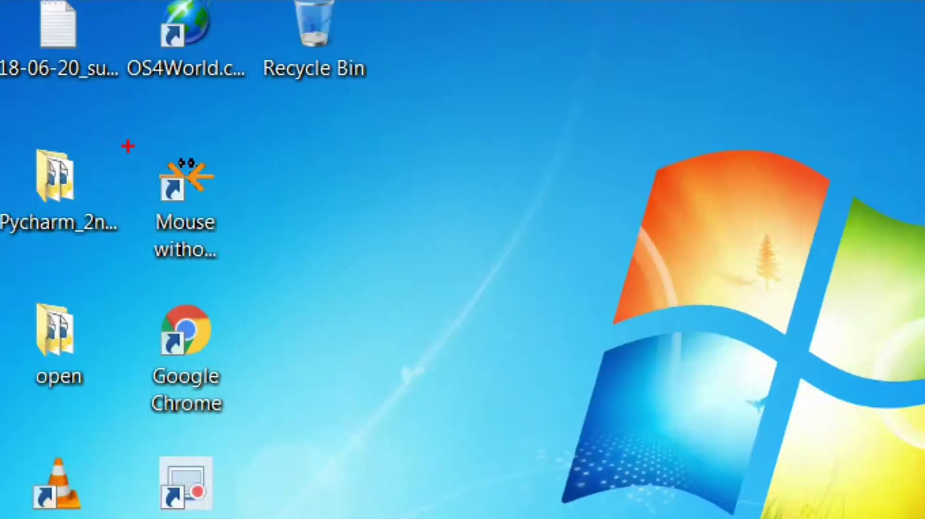
Step: Start Mouse without Borders from its desktop shortcut to show the Let's get started wizard
drag(128, 145, 247, 275)
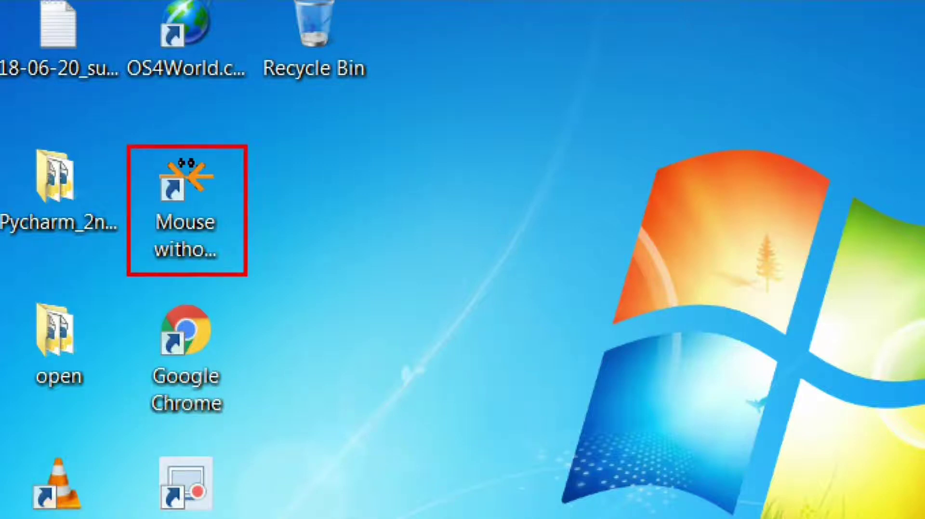
key(ctrl+z)
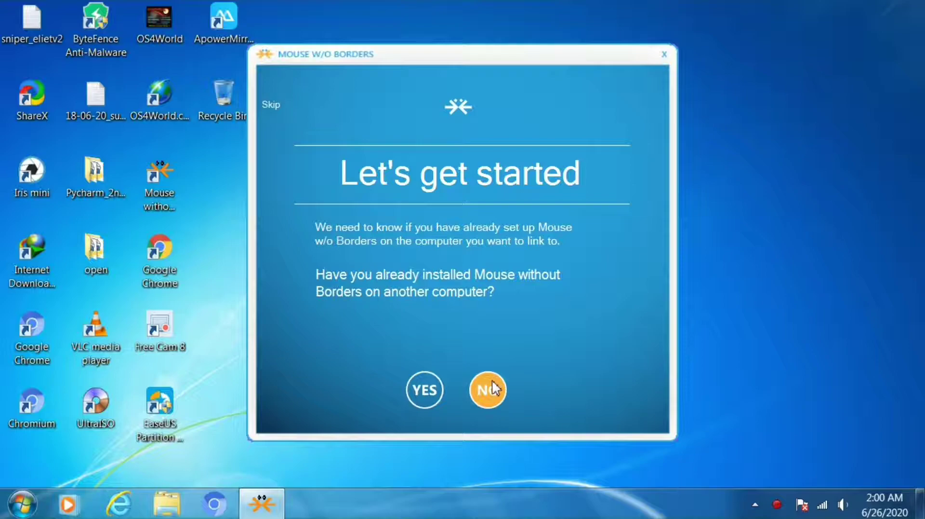
Step: Answer NO on Let's get started to reveal this computer's security code and name
click(490, 384)
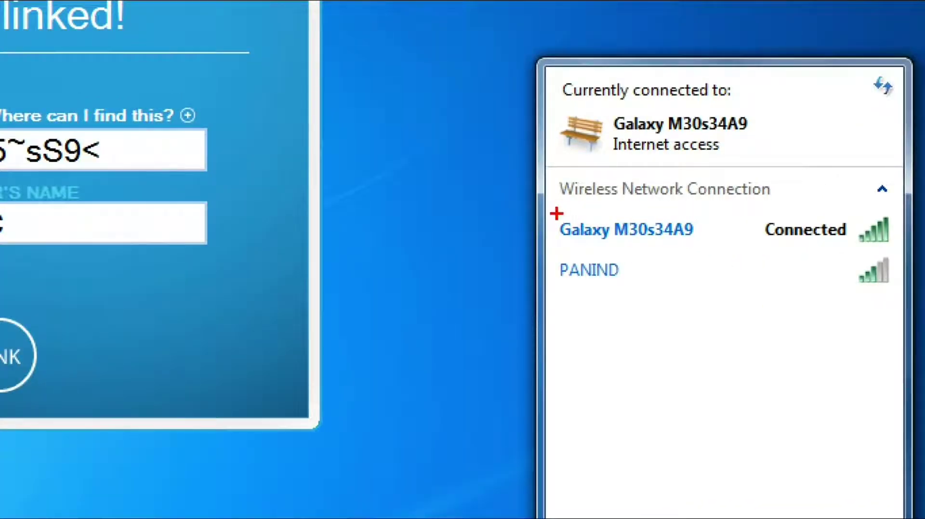
drag(555, 214, 638, 244)
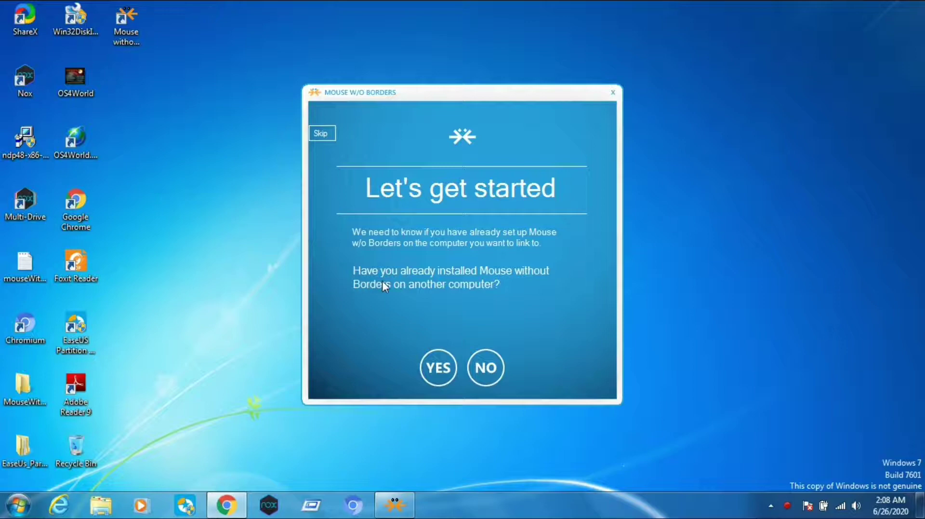
Step: Answer YES, enter the first computer's security code and computer name, and LINK the laptops
click(429, 362)
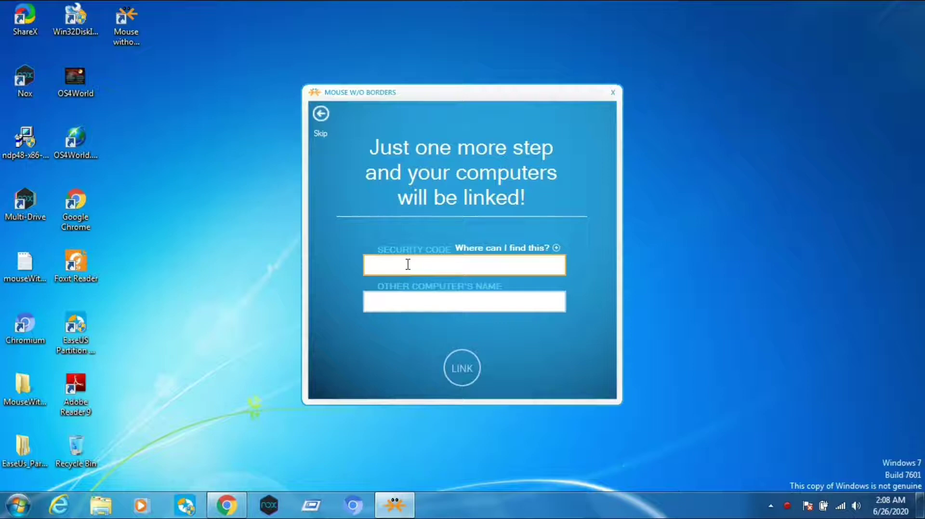
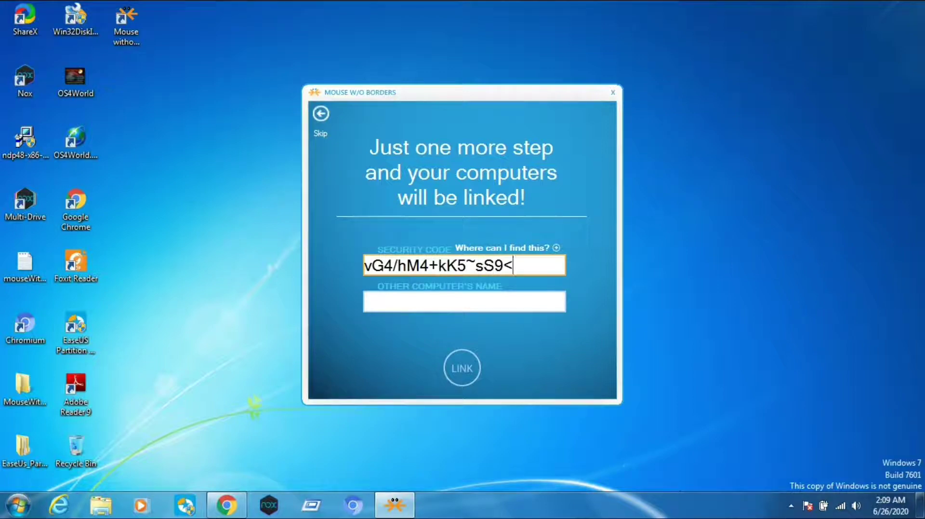
key(Tab)
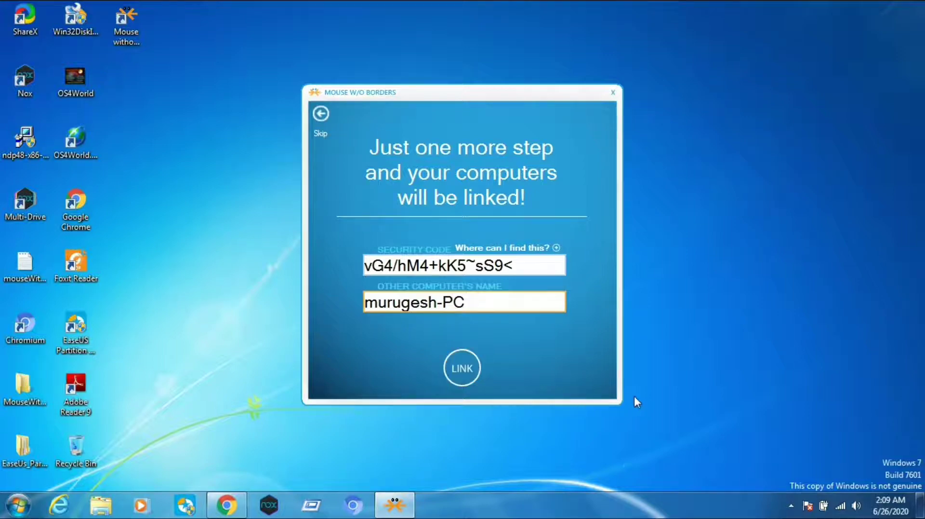
click(841, 505)
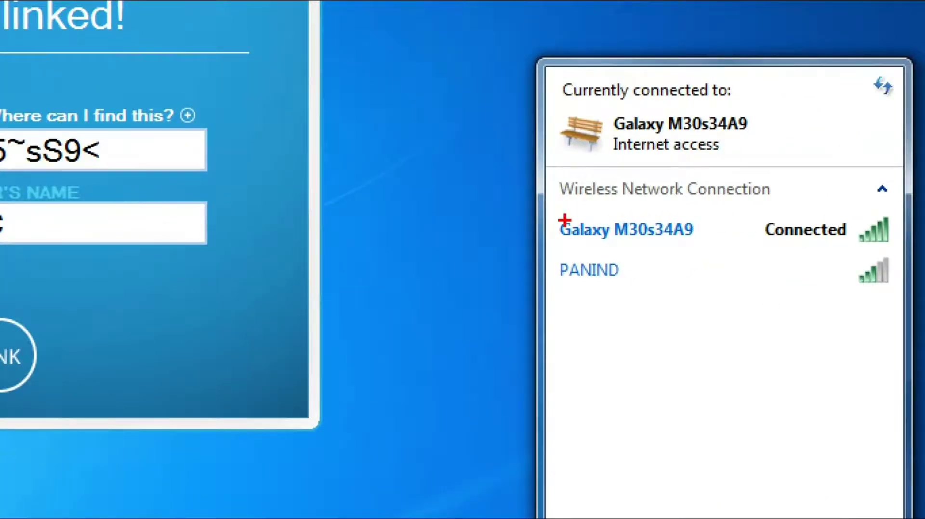
drag(555, 215, 899, 248)
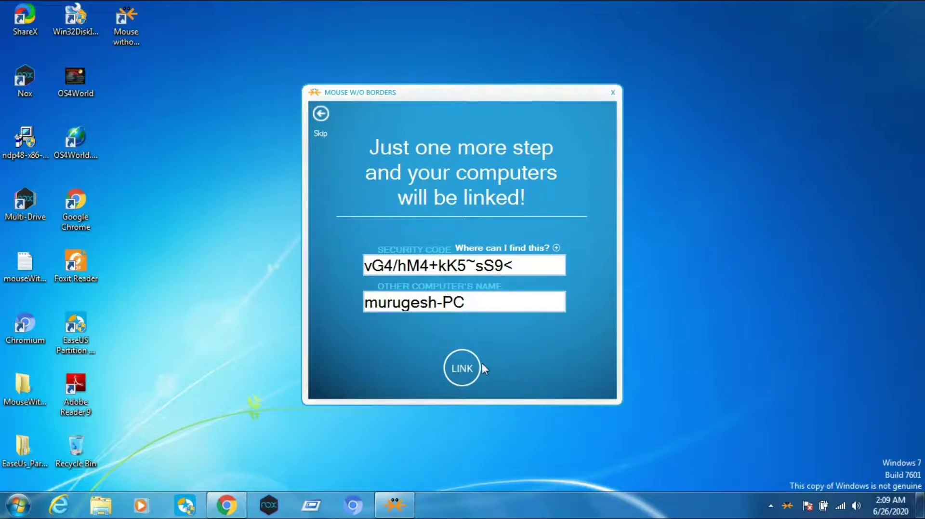
click(463, 368)
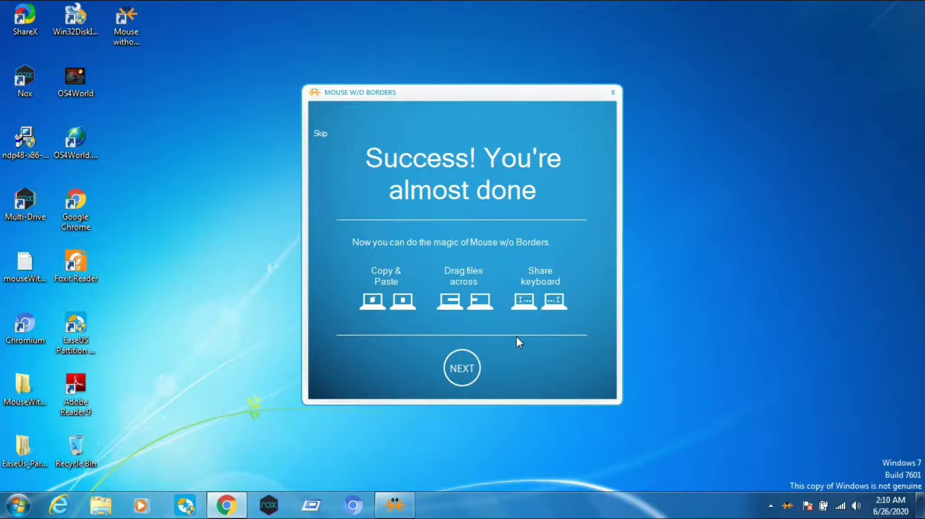
Step: Go through the Success and All Done pages with NEXT and DONE to reach Settings
click(475, 362)
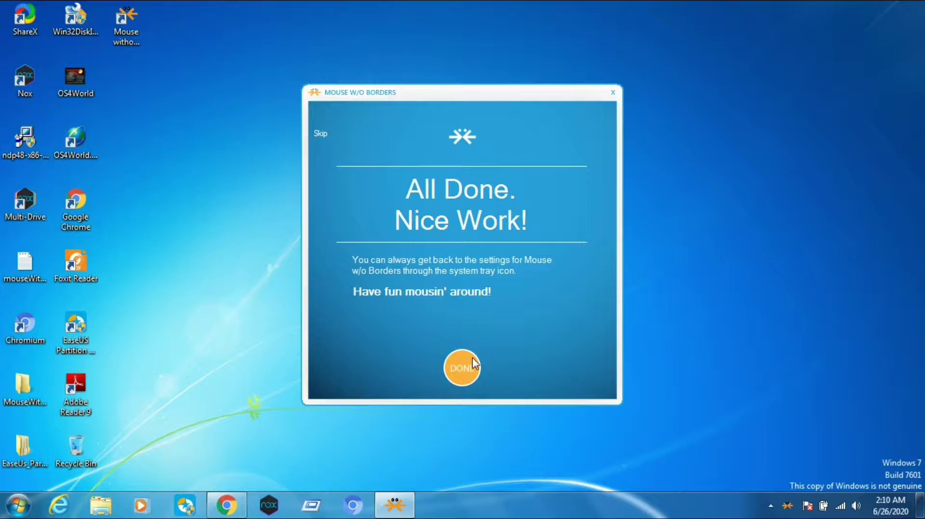
click(474, 362)
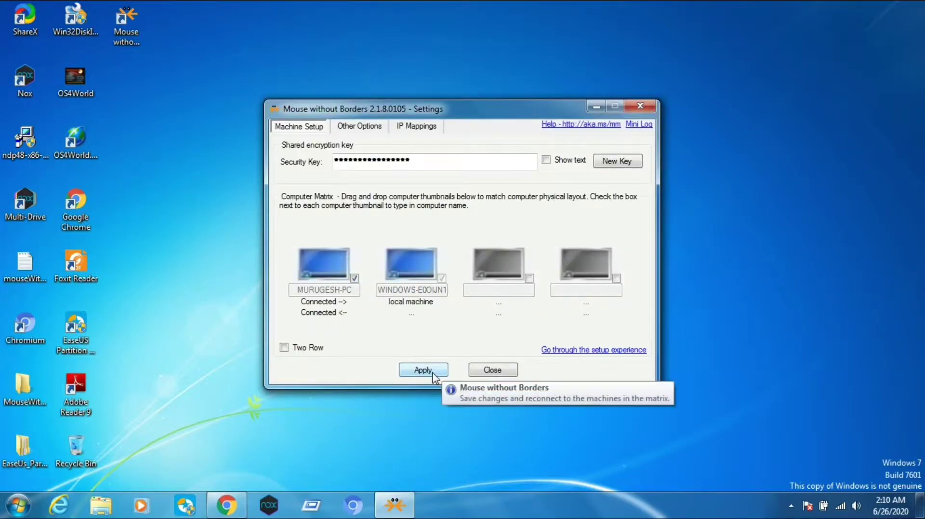
Step: Apply the two-machine Machine Setup matrix, then minimize the Settings window
click(432, 371)
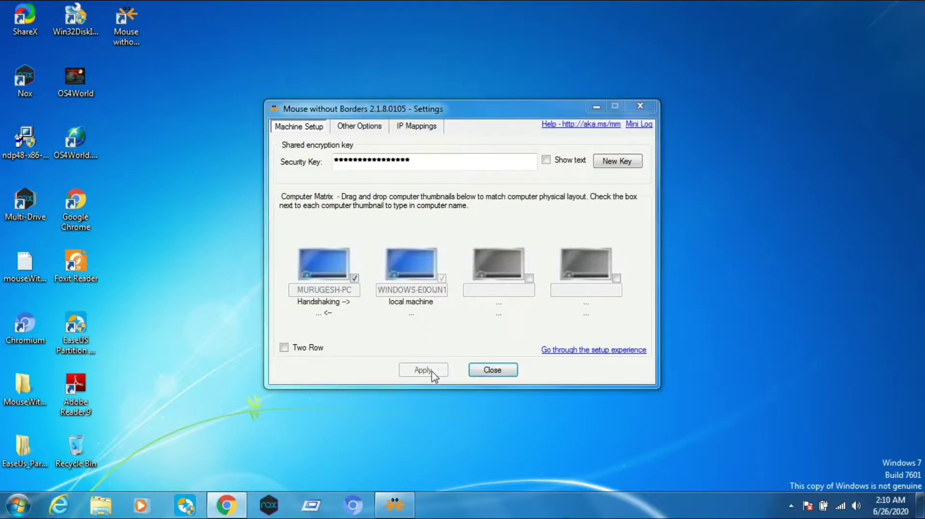
click(597, 104)
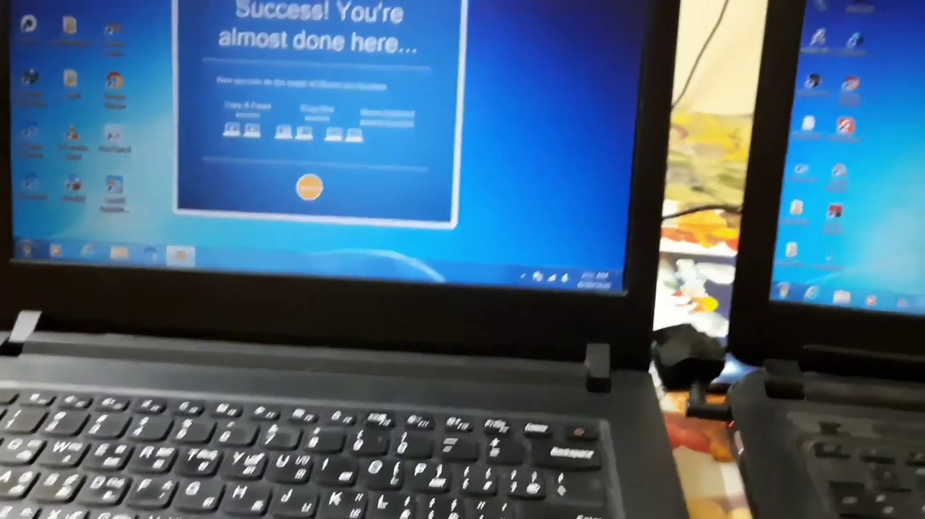
Step: Complete the first laptop's setup wizard past the success page and close its Settings window
click(327, 198)
click(308, 256)
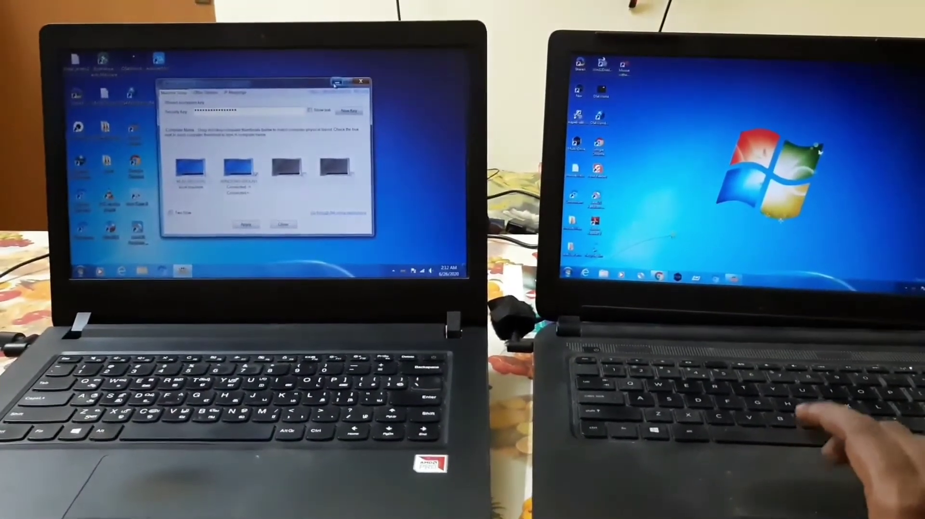
click(358, 57)
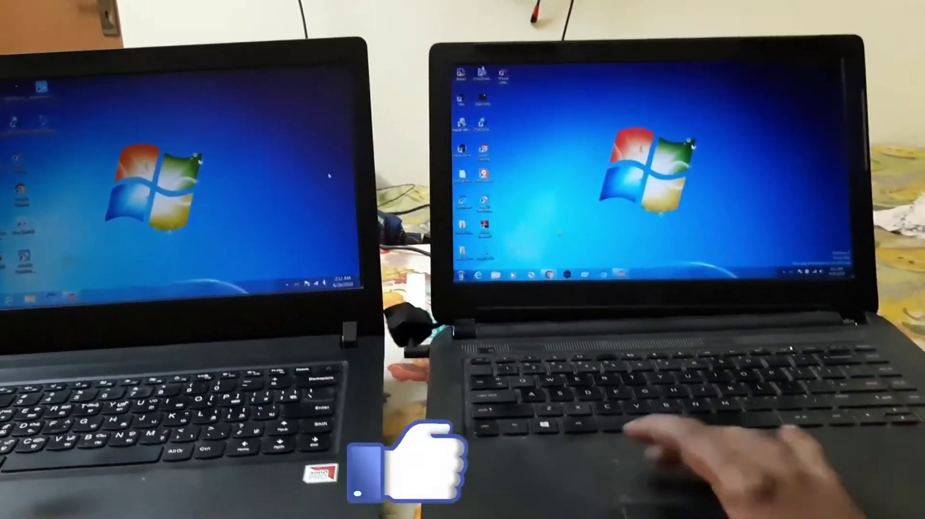